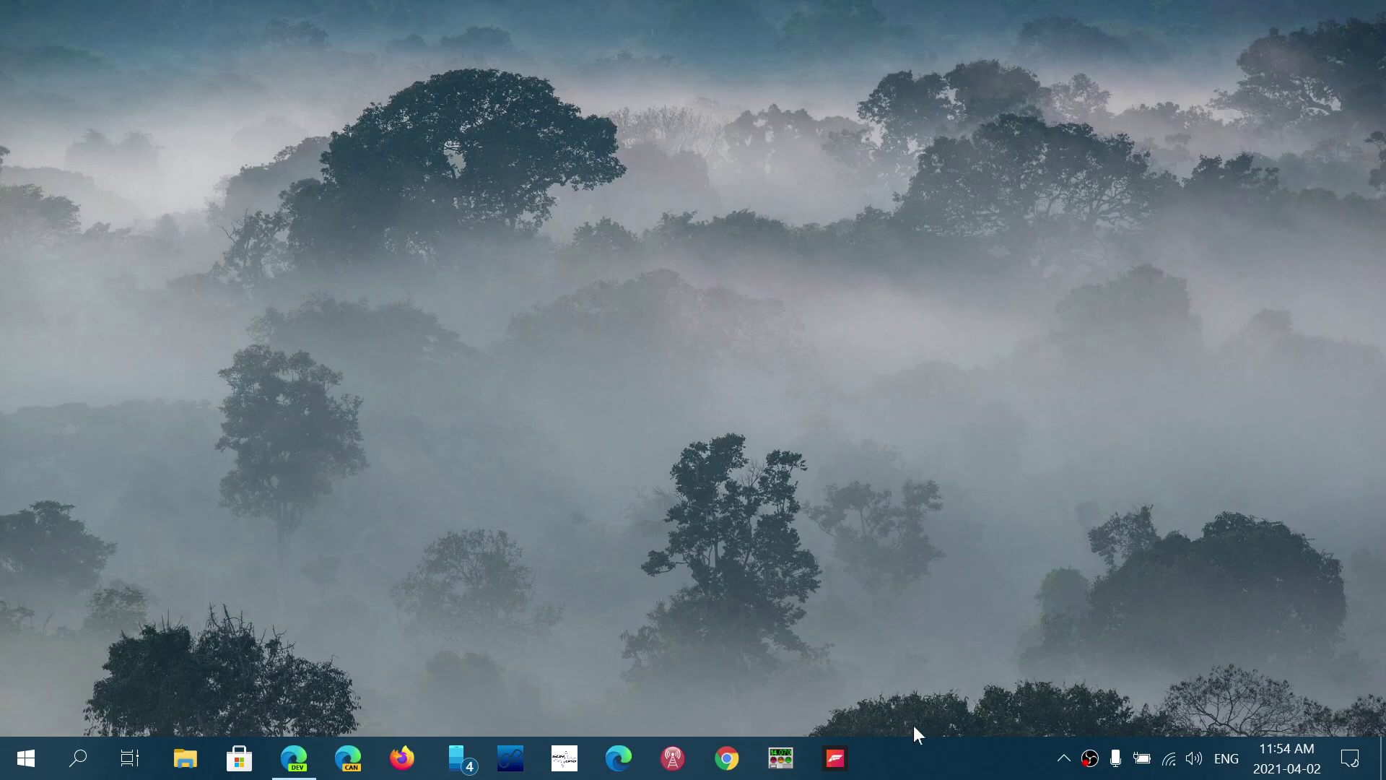
# Launch Microsoft Edge from the taskbar so it opens on the Google Canada homepage.
pyautogui.click(618, 759)
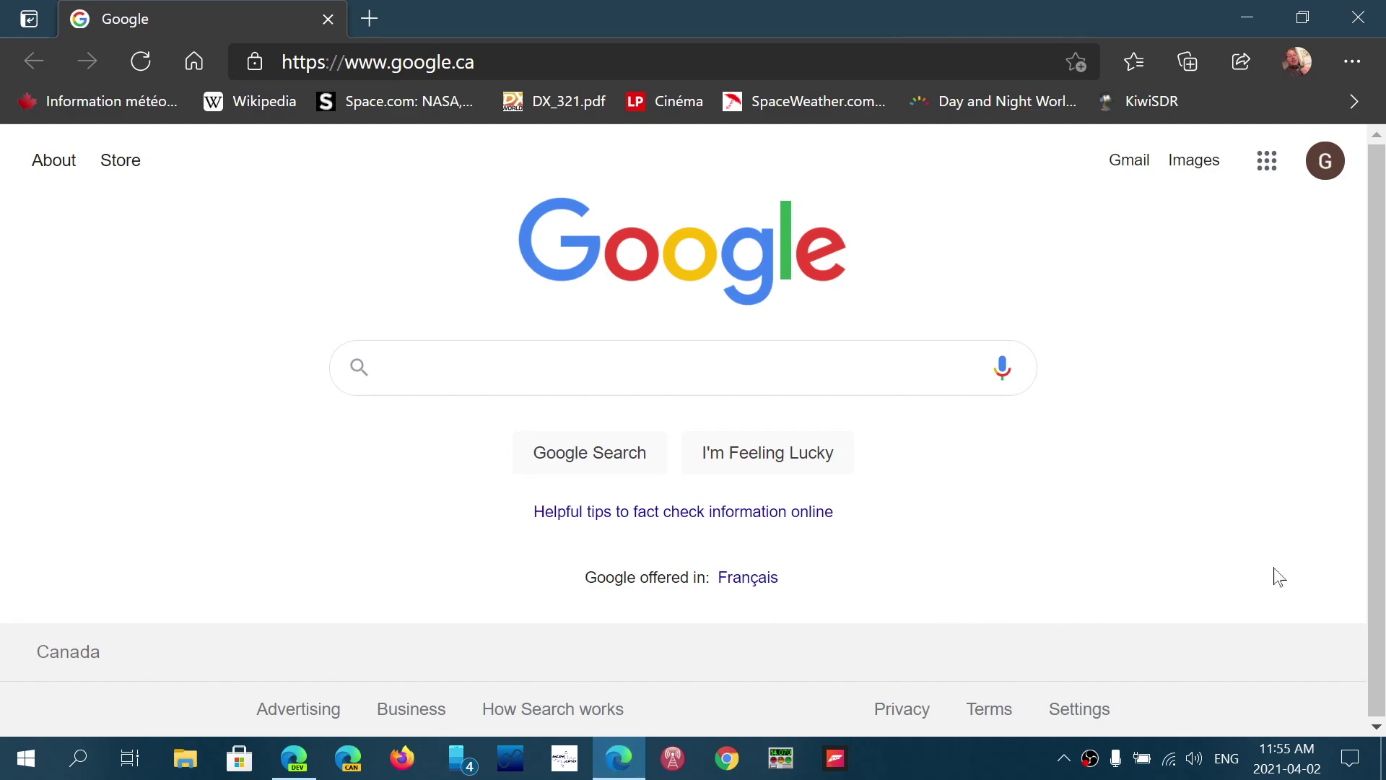
# Close the Edge window showing Google, leaving only the desktop.
pyautogui.click(1365, 19)
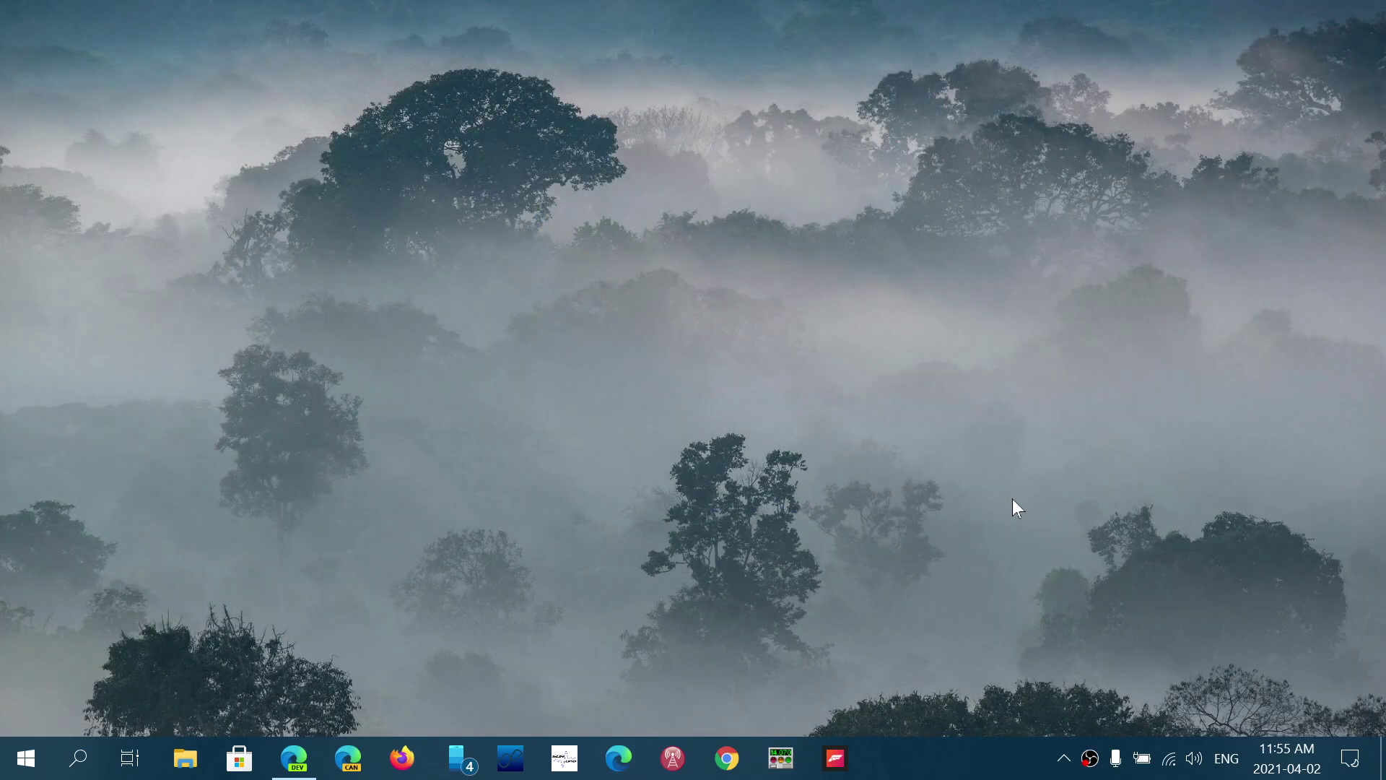
# Reach Settings > Apps > Default apps via Action Center's All settings.
pyautogui.click(1351, 759)
pyautogui.click(1324, 458)
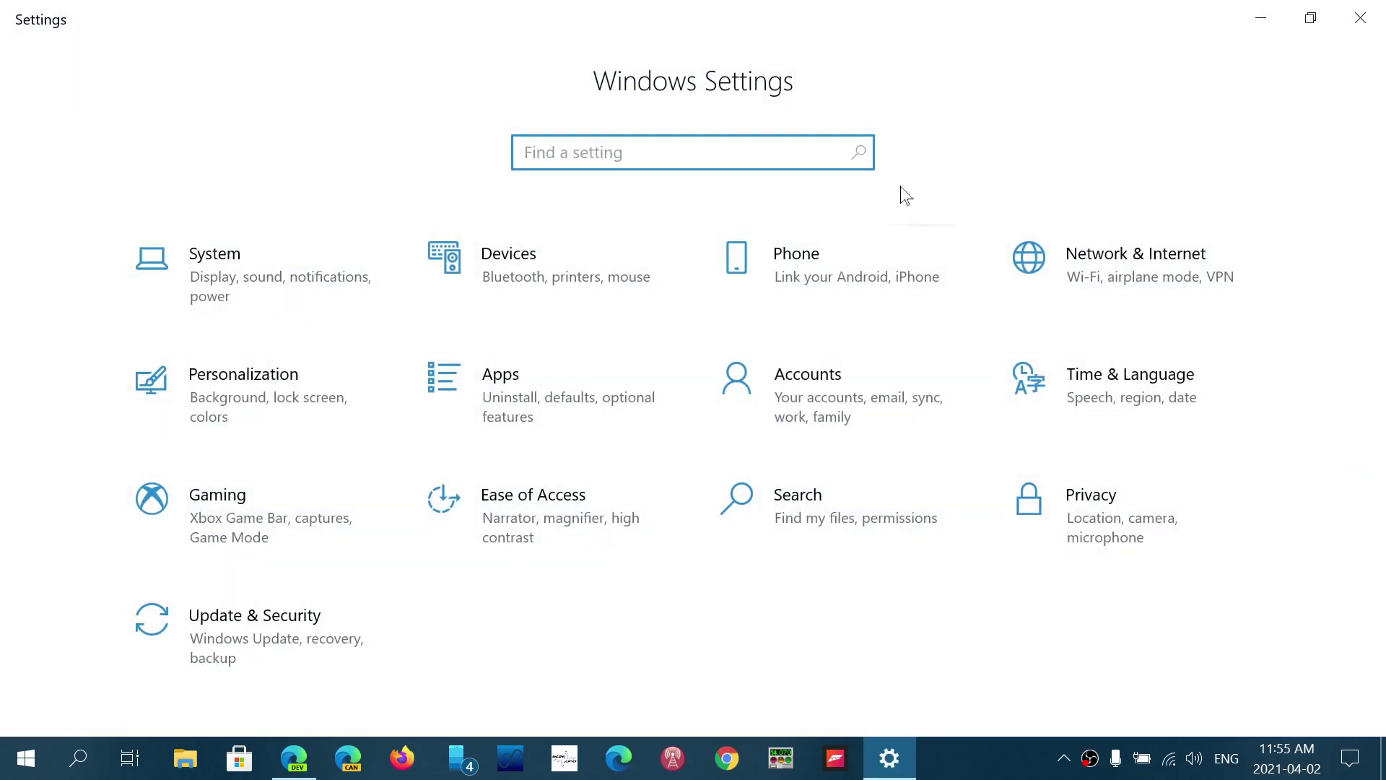
pyautogui.click(572, 403)
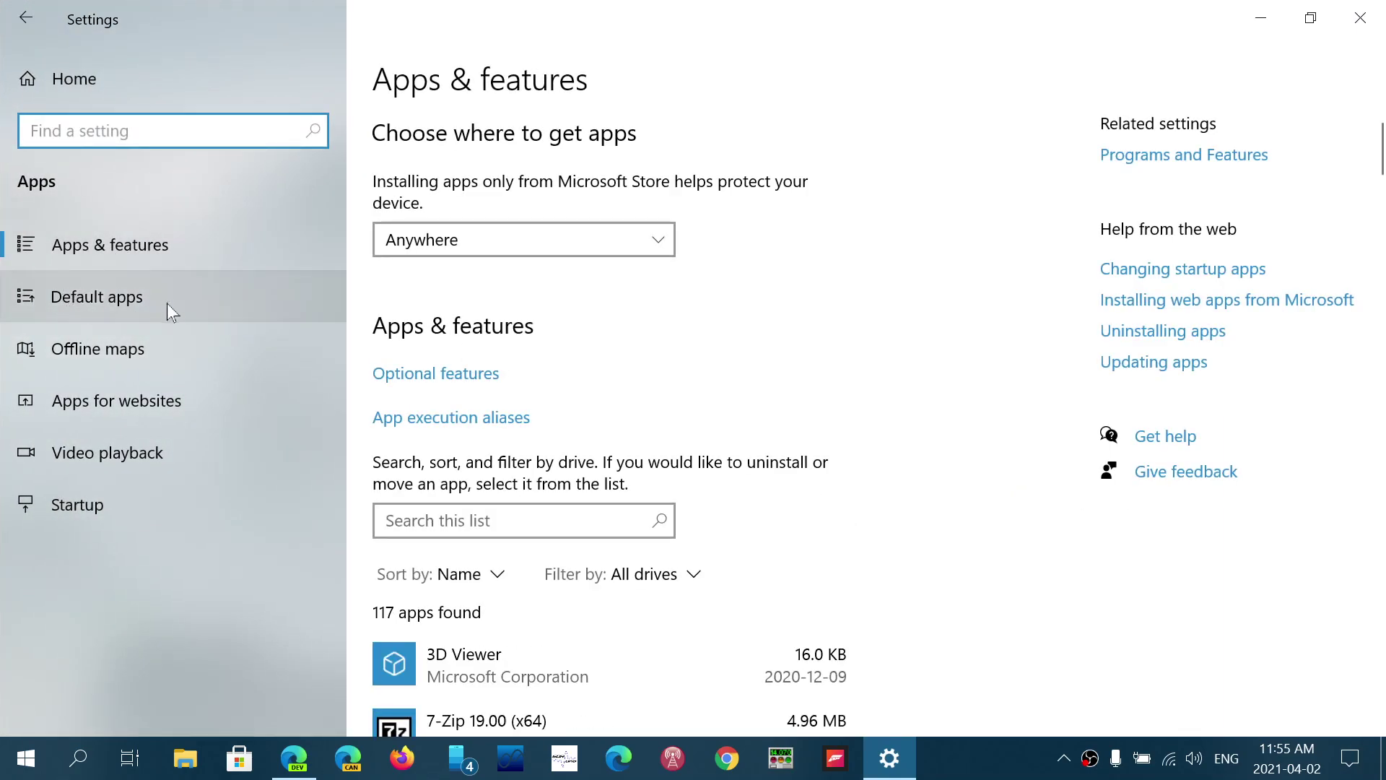
pyautogui.click(107, 296)
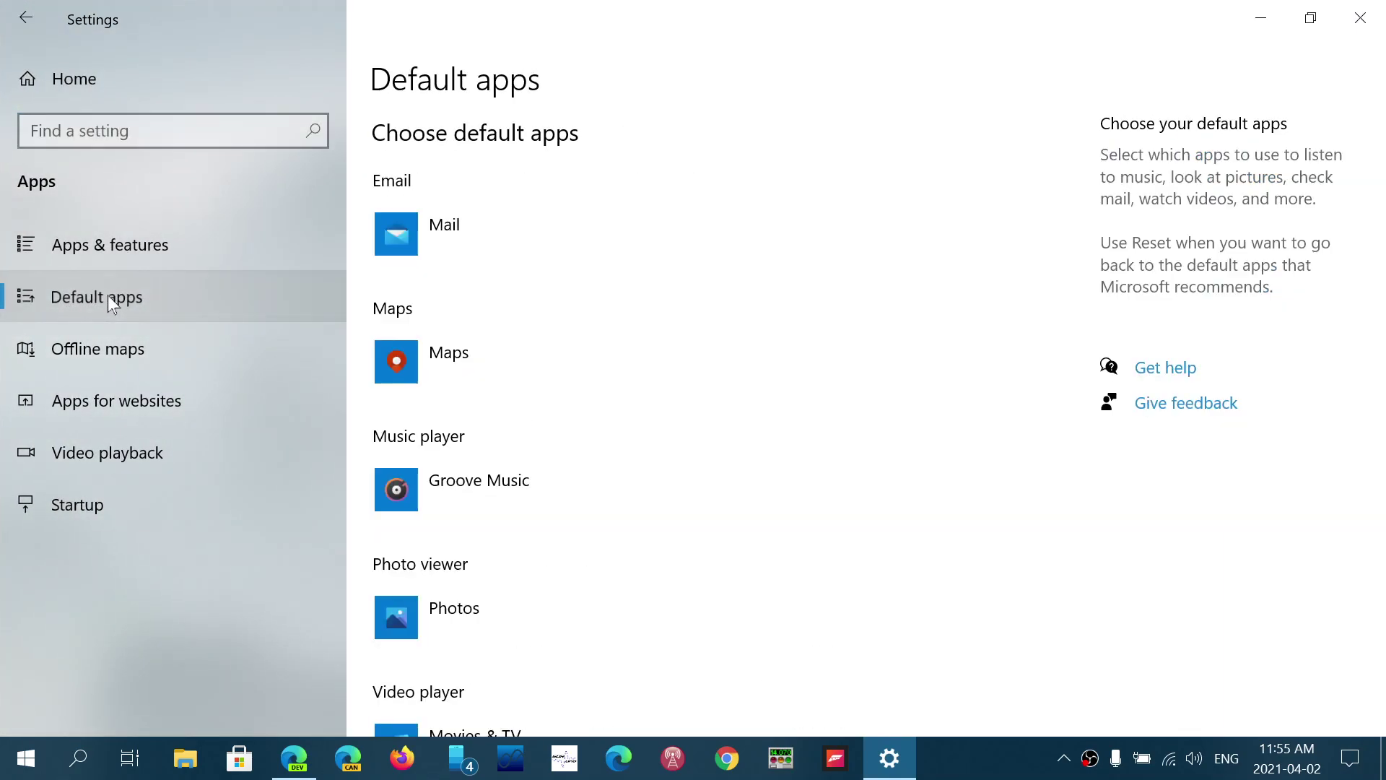
pyautogui.scroll(-2, 898, 505)
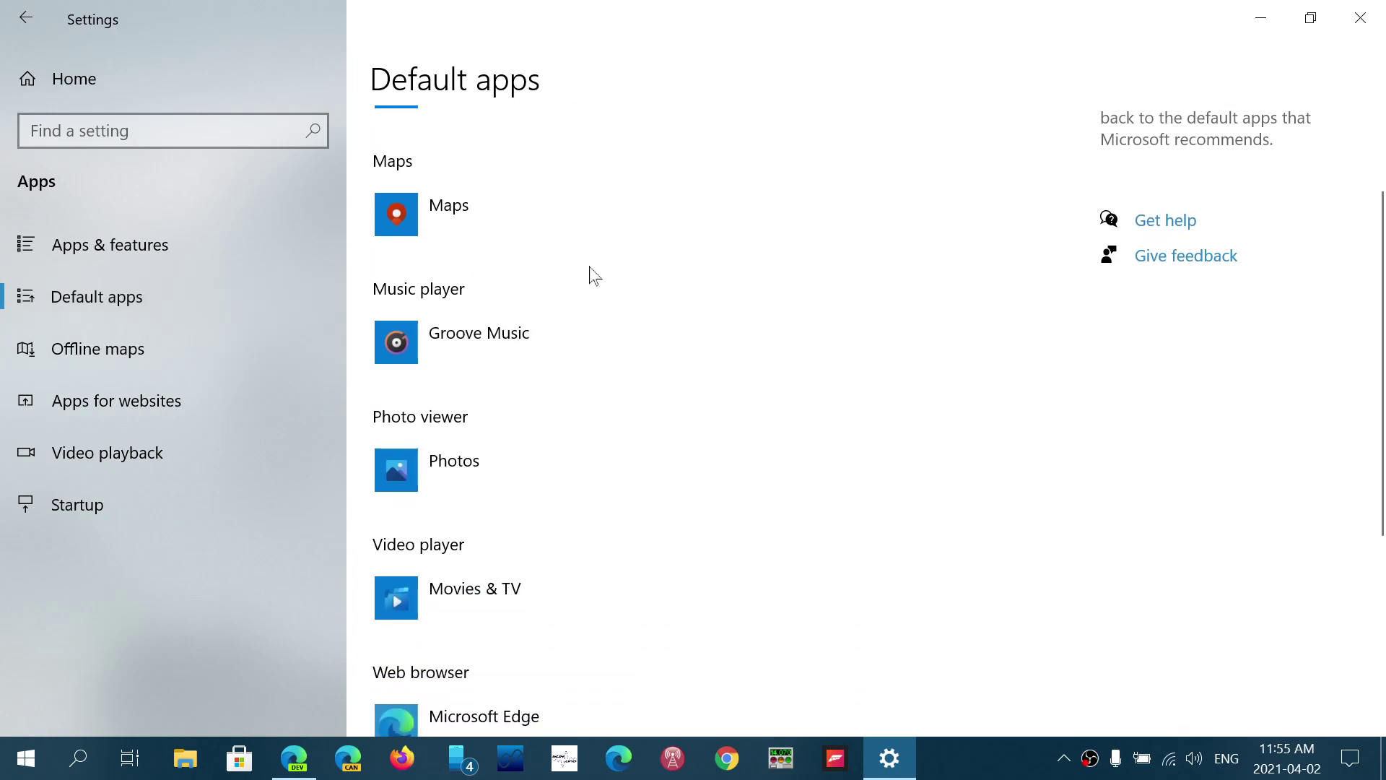
pyautogui.scroll(-2, 624, 509)
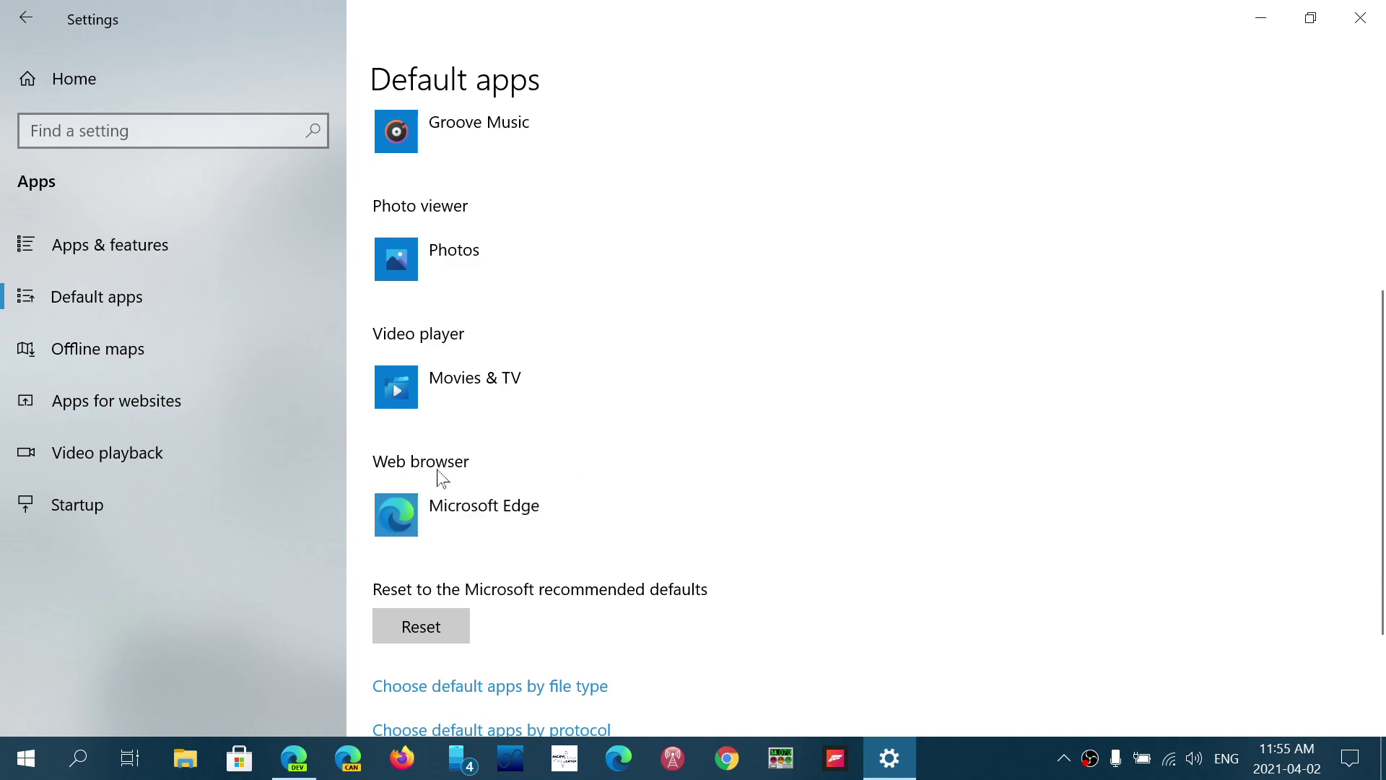
# Switch the Web browser default from Microsoft Edge to Google Chrome, confirming Switch anyway.
pyautogui.click(552, 522)
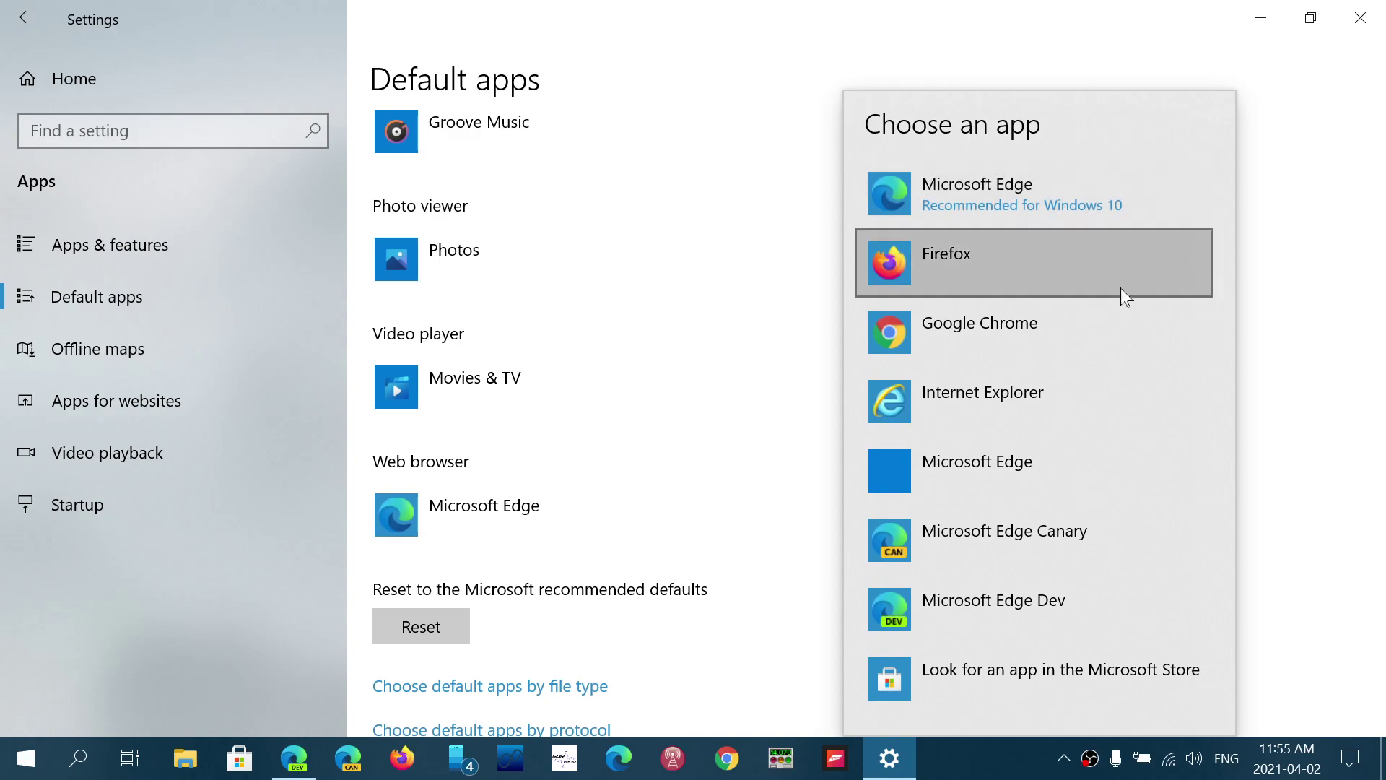
pyautogui.click(1085, 333)
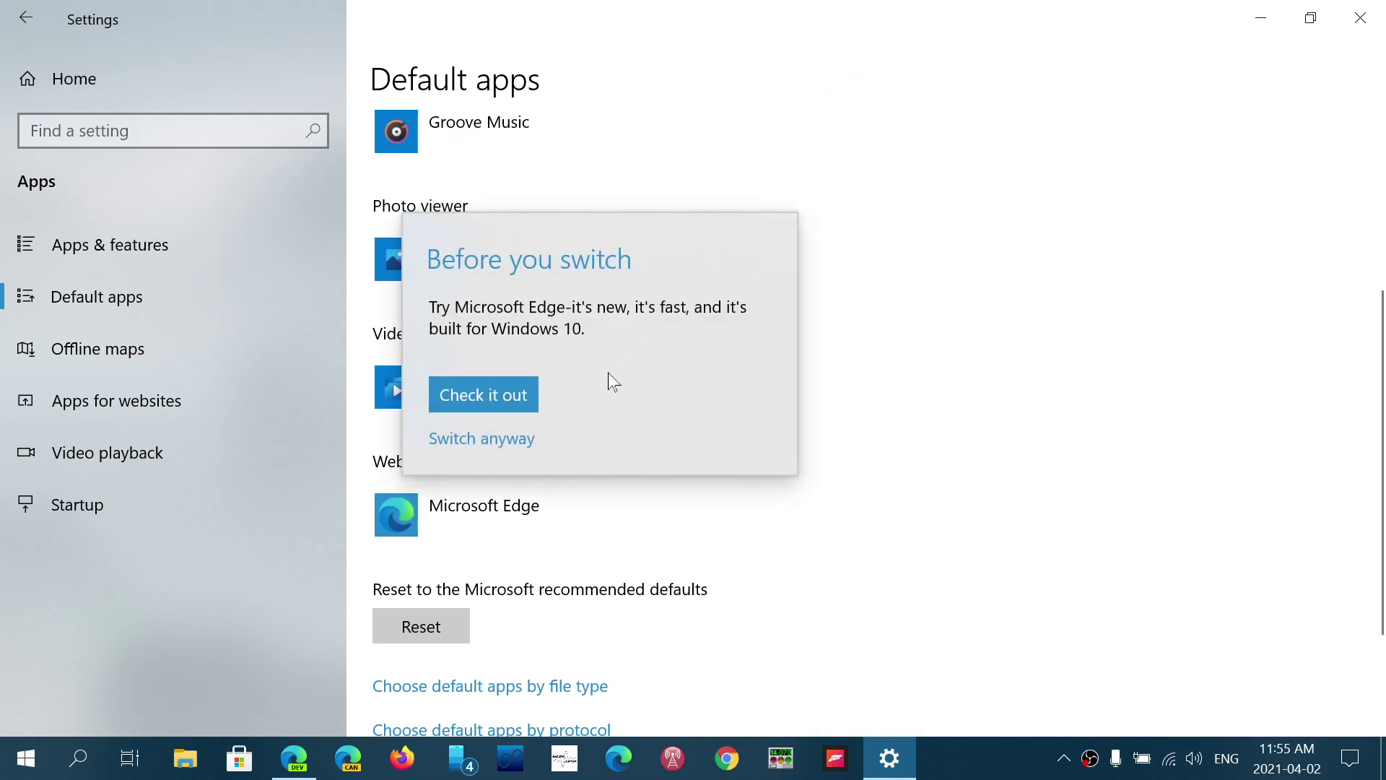
pyautogui.click(476, 438)
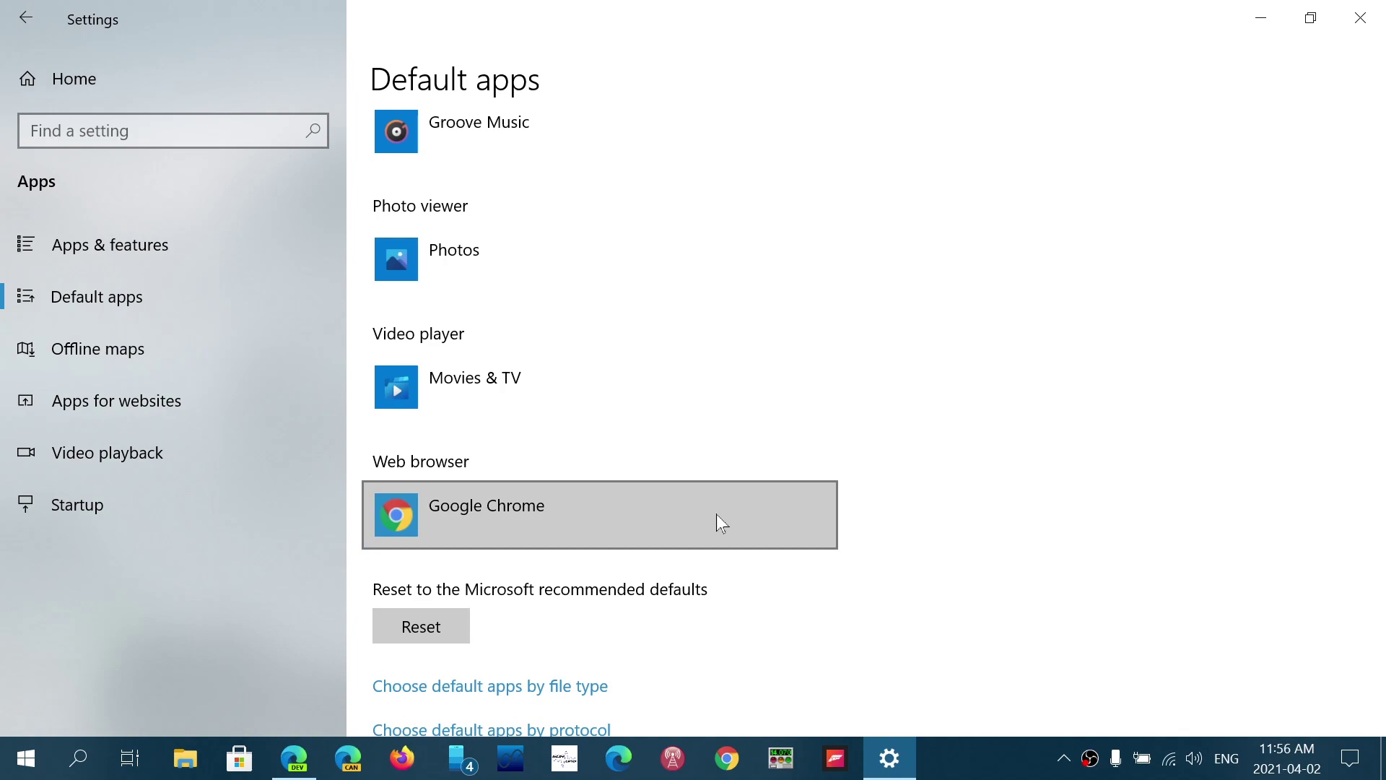
# Replace Google Chrome with Microsoft Edge Dev as the Web browser default.
pyautogui.click(634, 523)
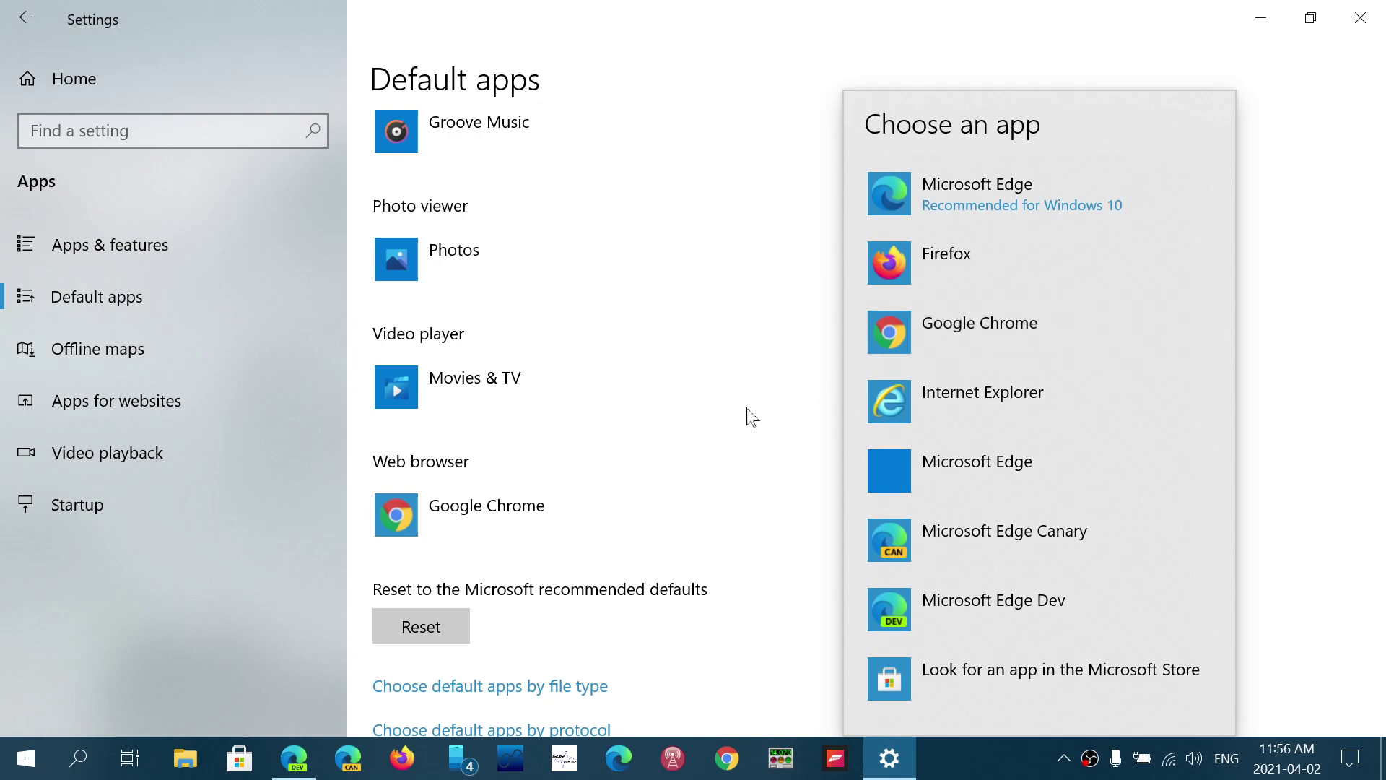
pyautogui.click(912, 423)
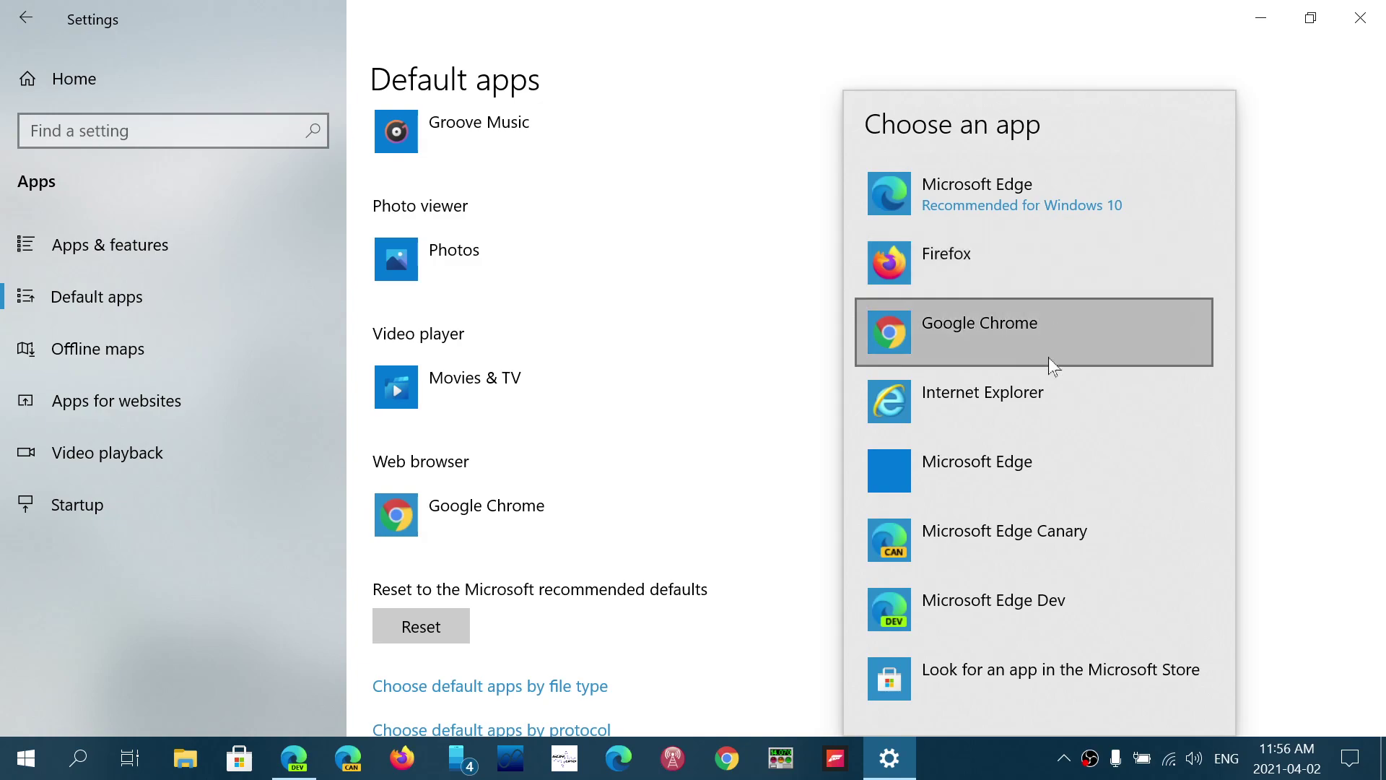
pyautogui.click(1014, 597)
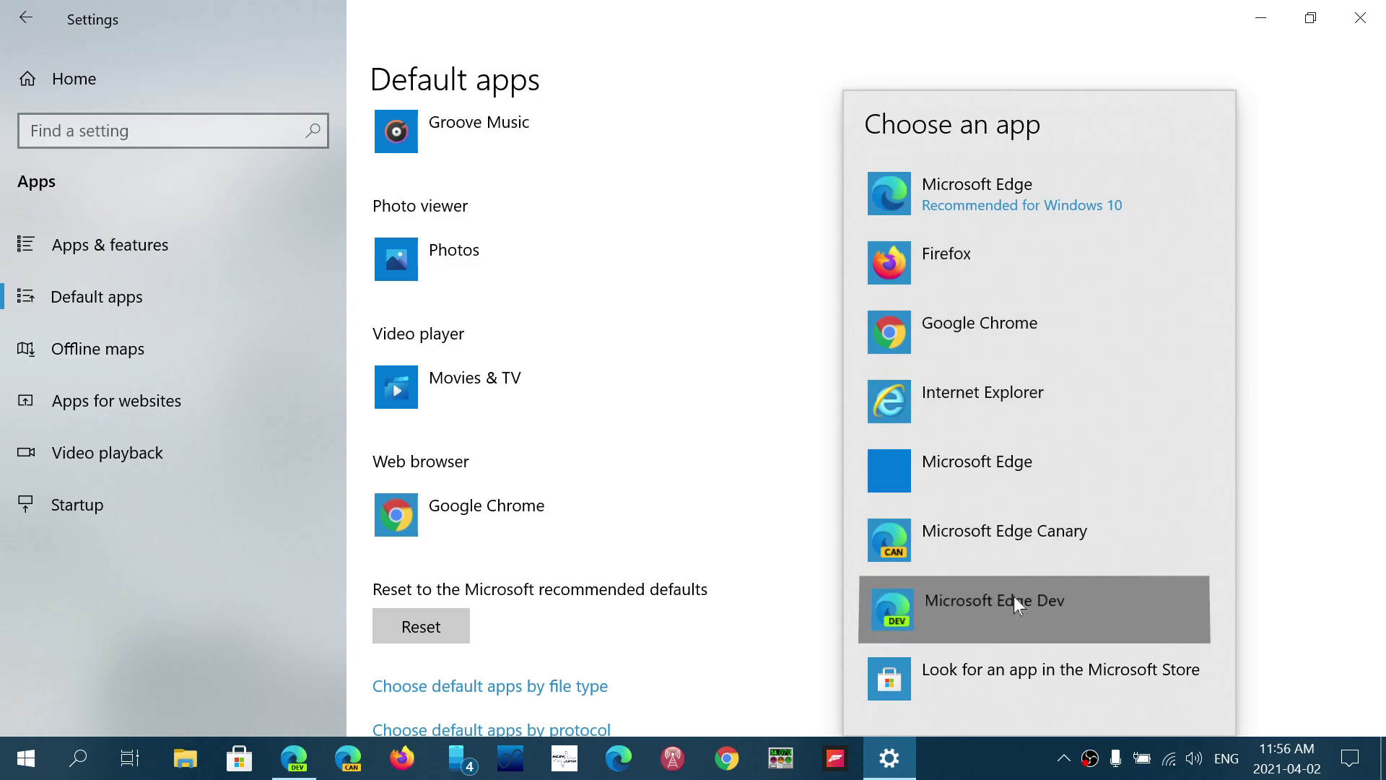
pyautogui.click(714, 421)
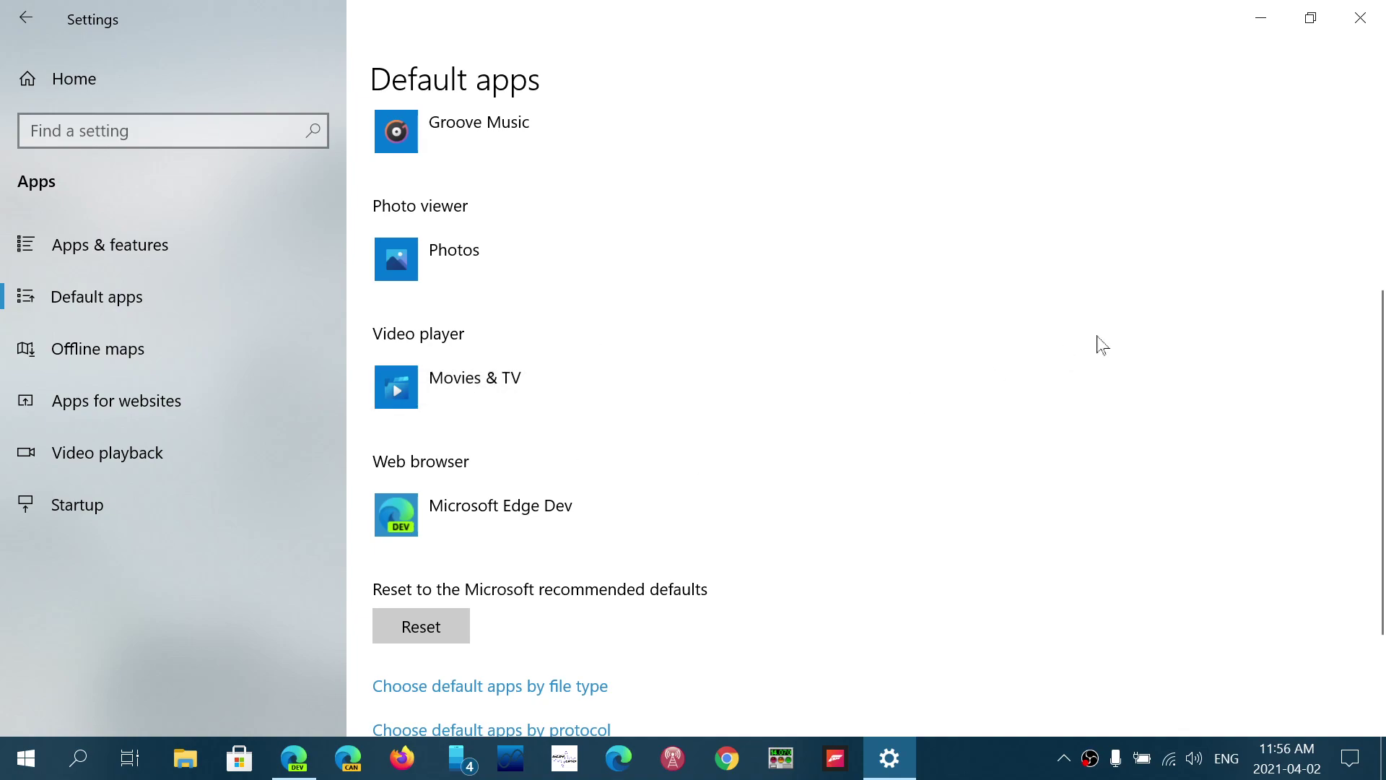
# Review the browser list without changes, dismiss it, and close Settings with Edge Dev kept.
pyautogui.click(507, 525)
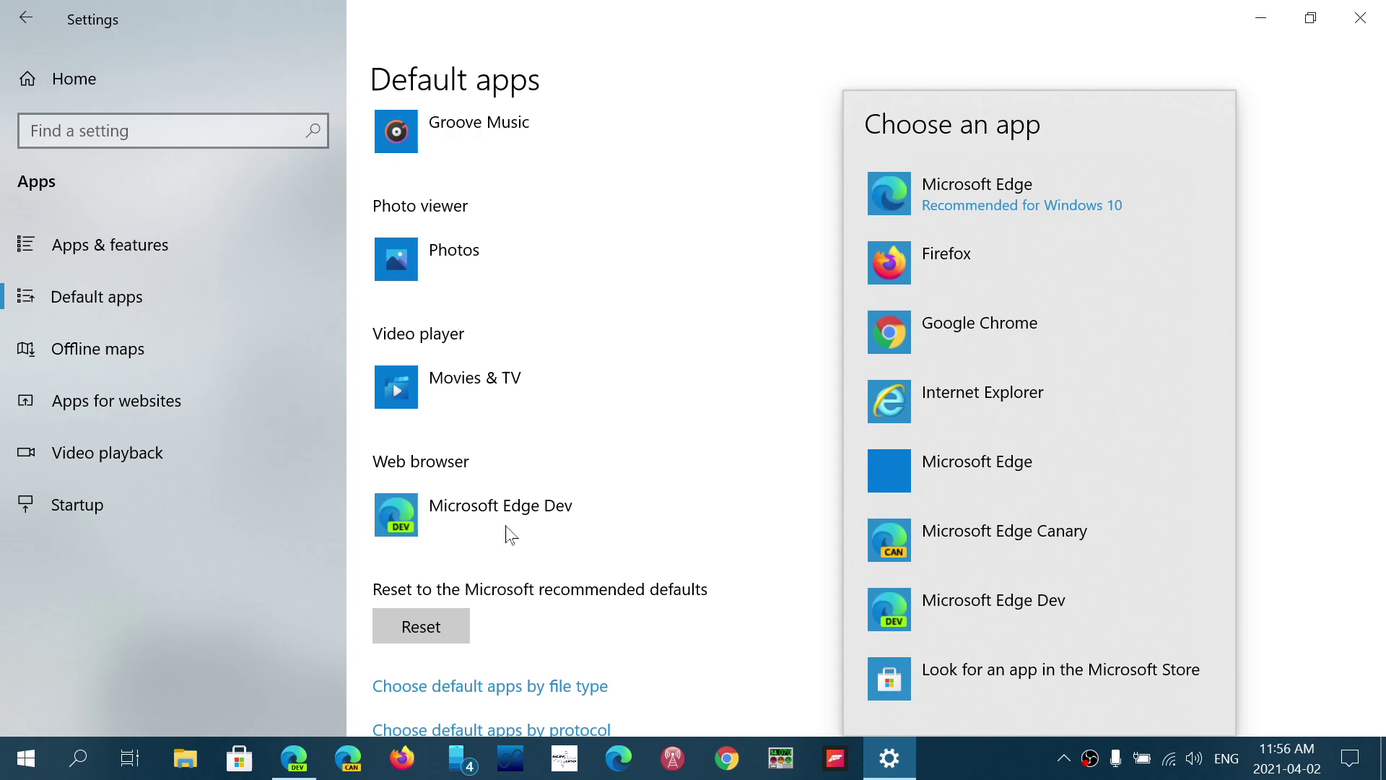
pyautogui.click(752, 331)
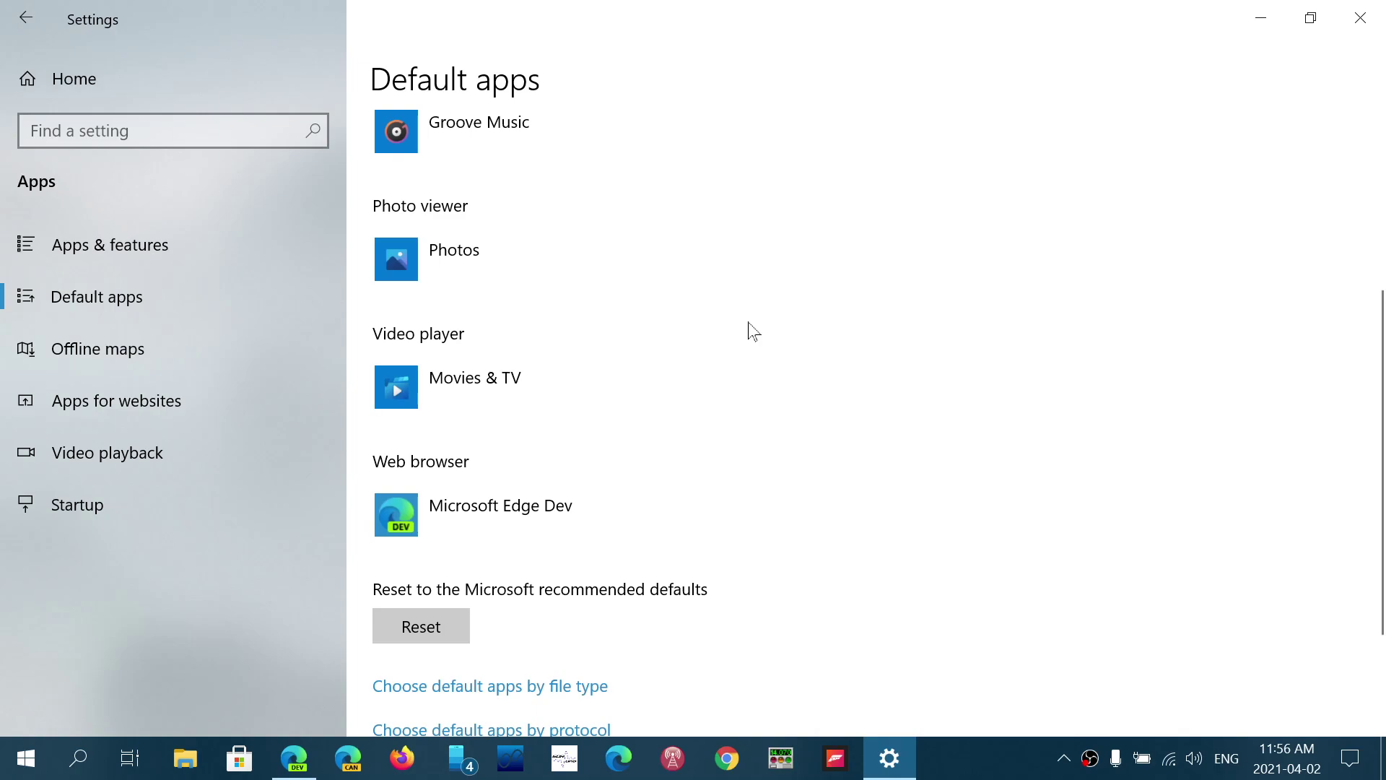
pyautogui.click(1376, 17)
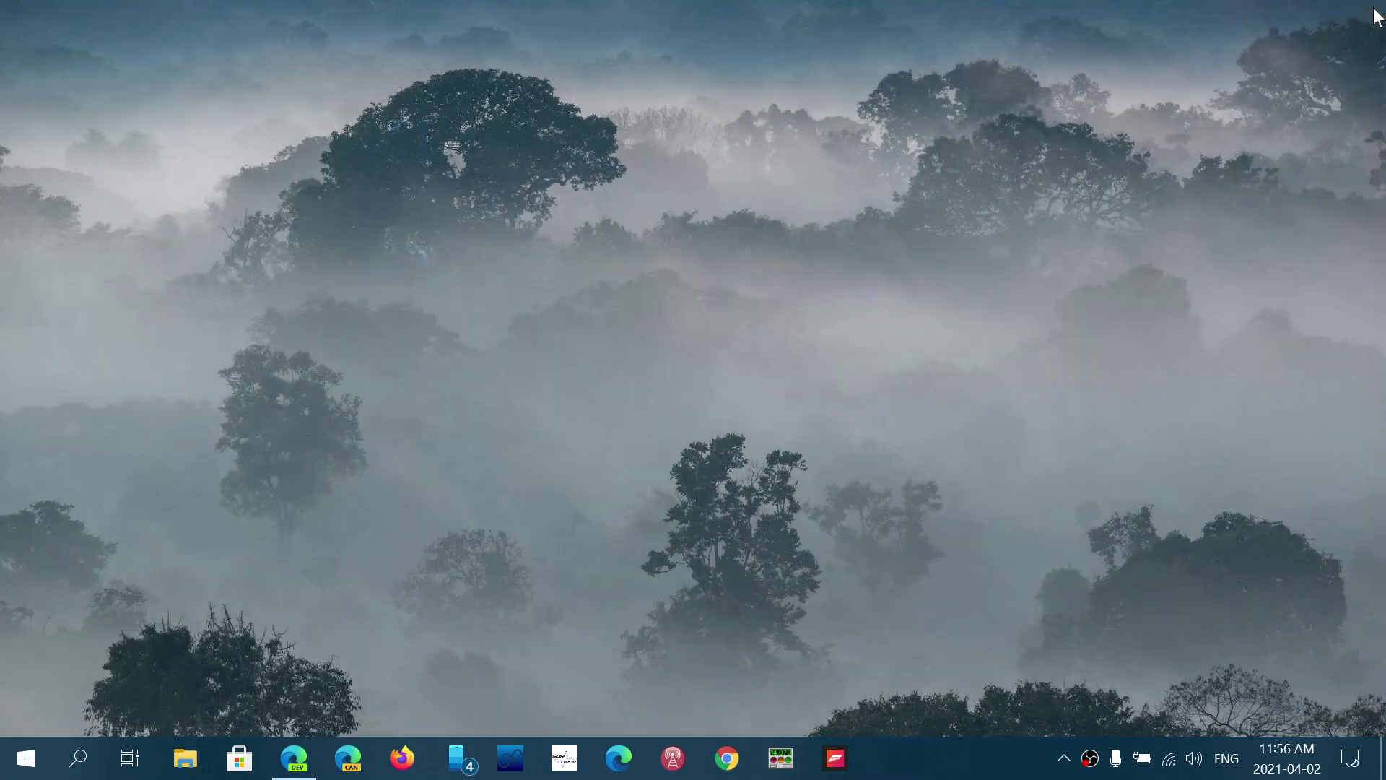